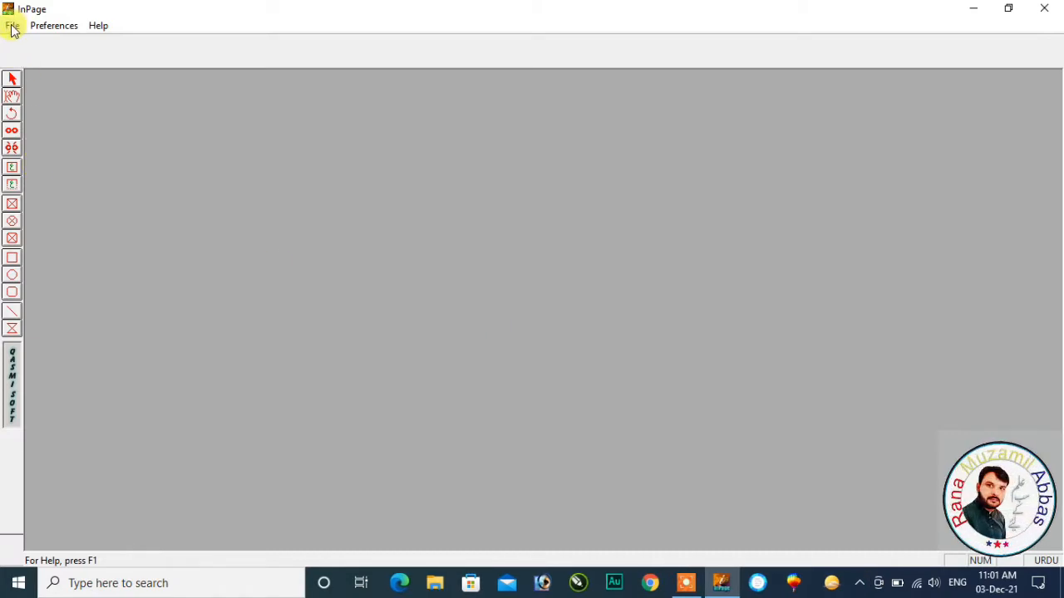
Create a new A4 portrait document with the default page settings.
left_click(13, 28)
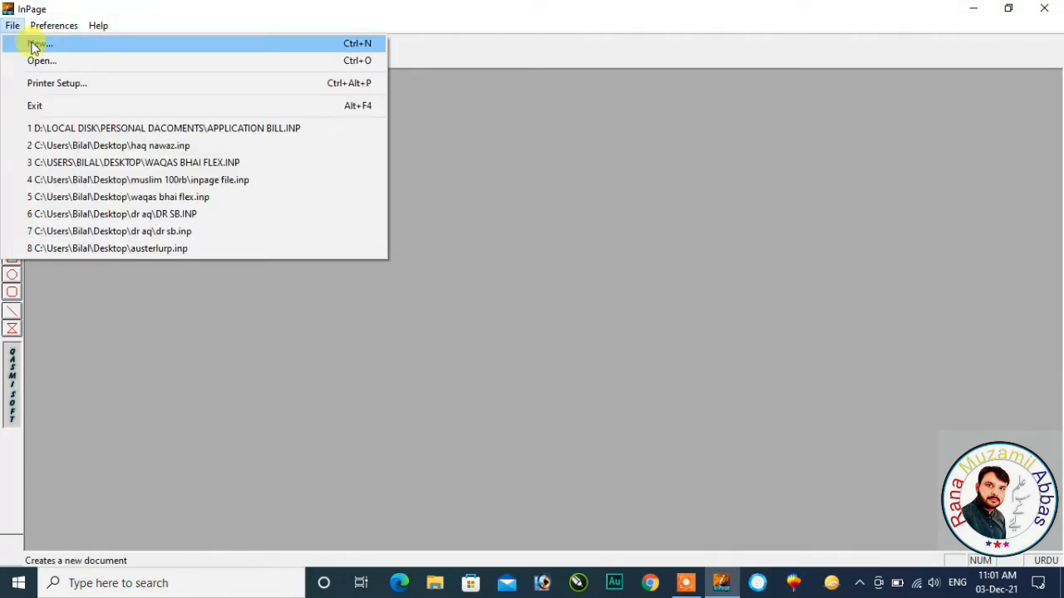
left_click(35, 47)
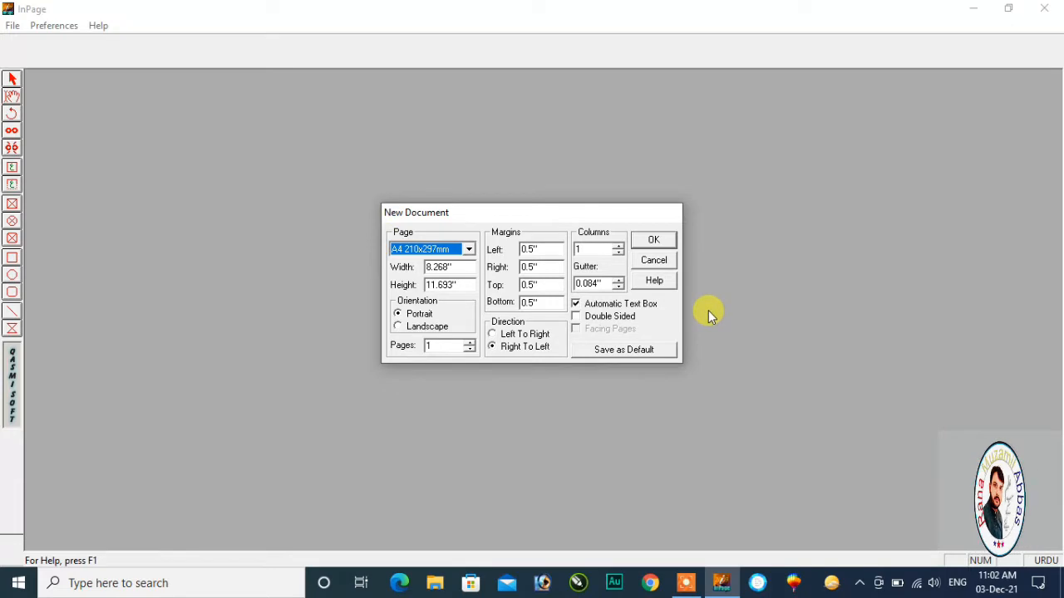
left_click(653, 243)
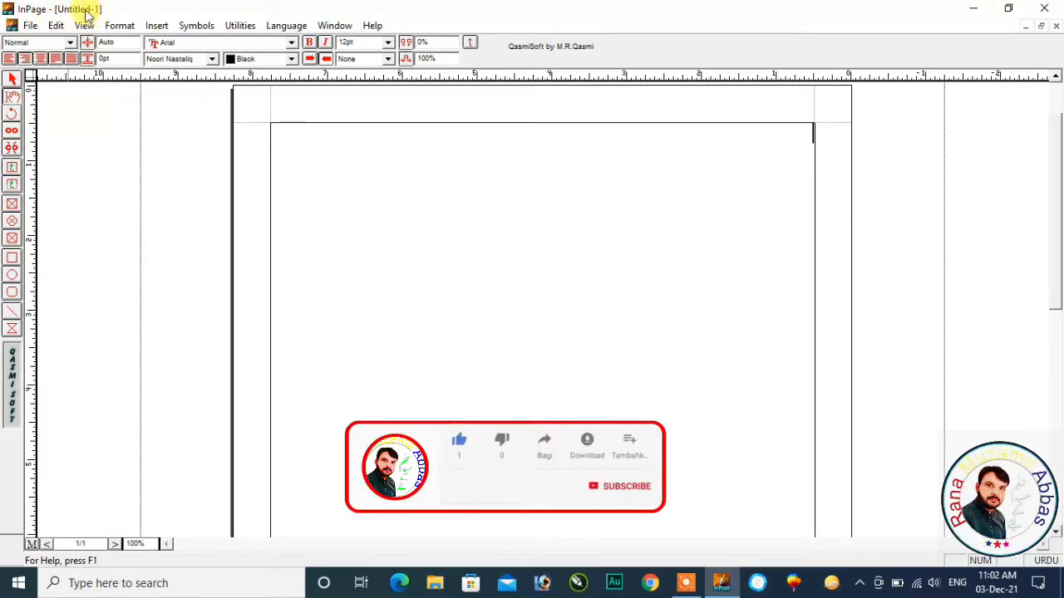
left_click(28, 26)
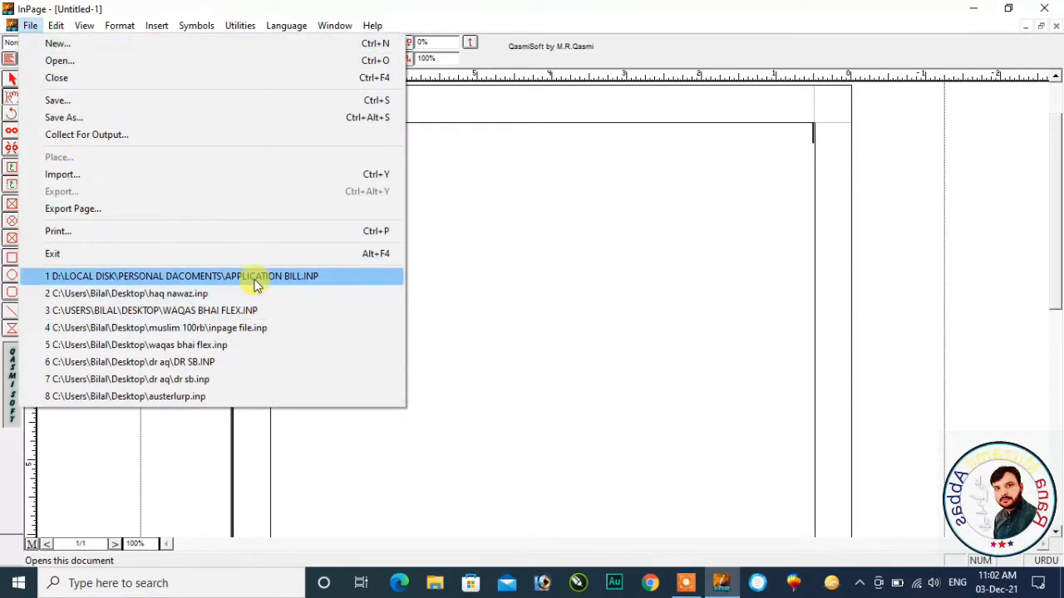
left_click(179, 295)
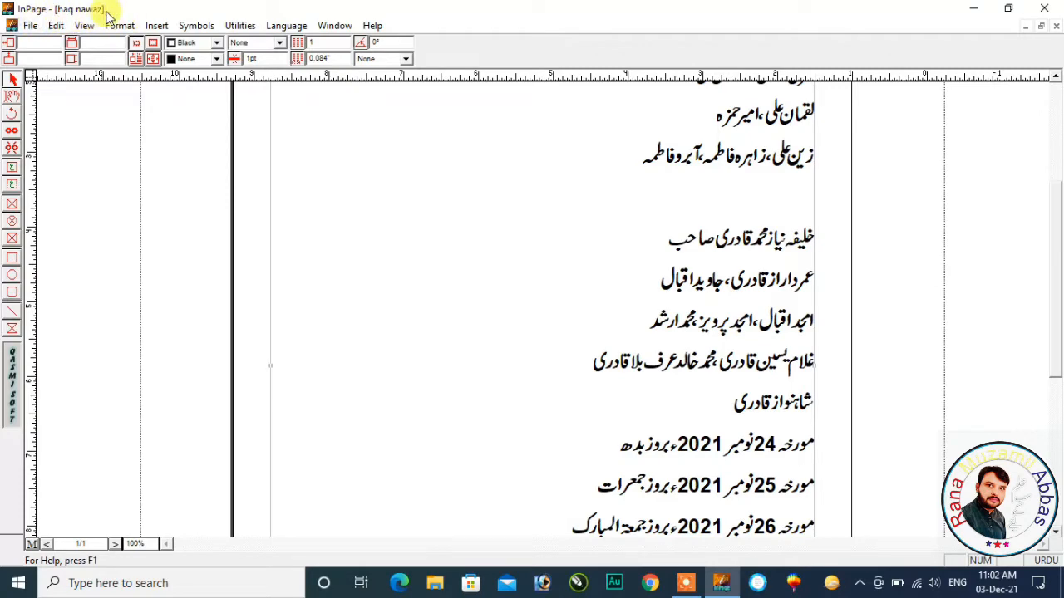
Create another new A4 portrait document with the default page settings.
left_click(30, 27)
left_click(55, 43)
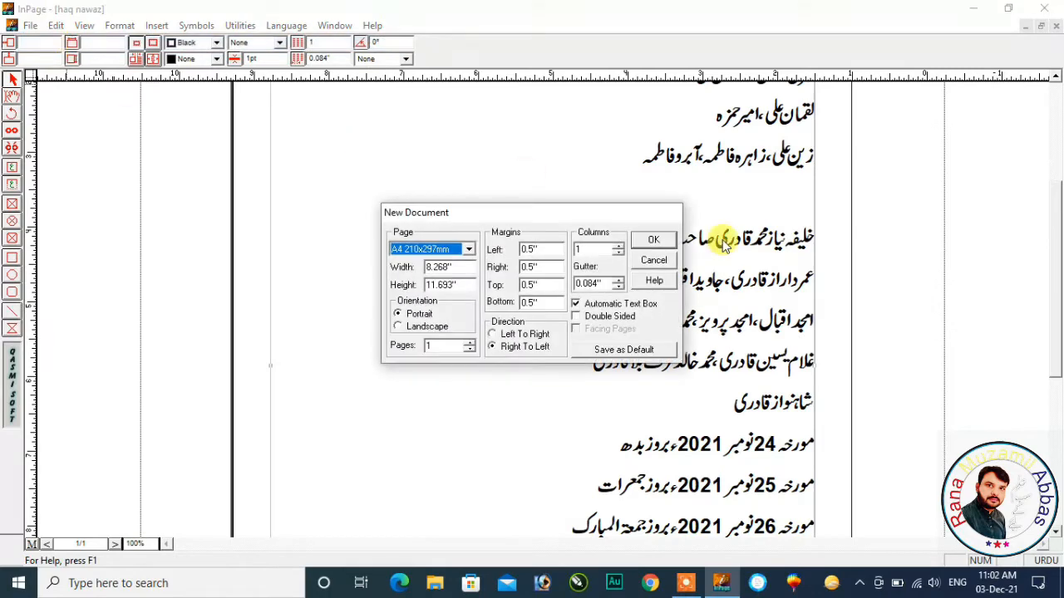
left_click(663, 239)
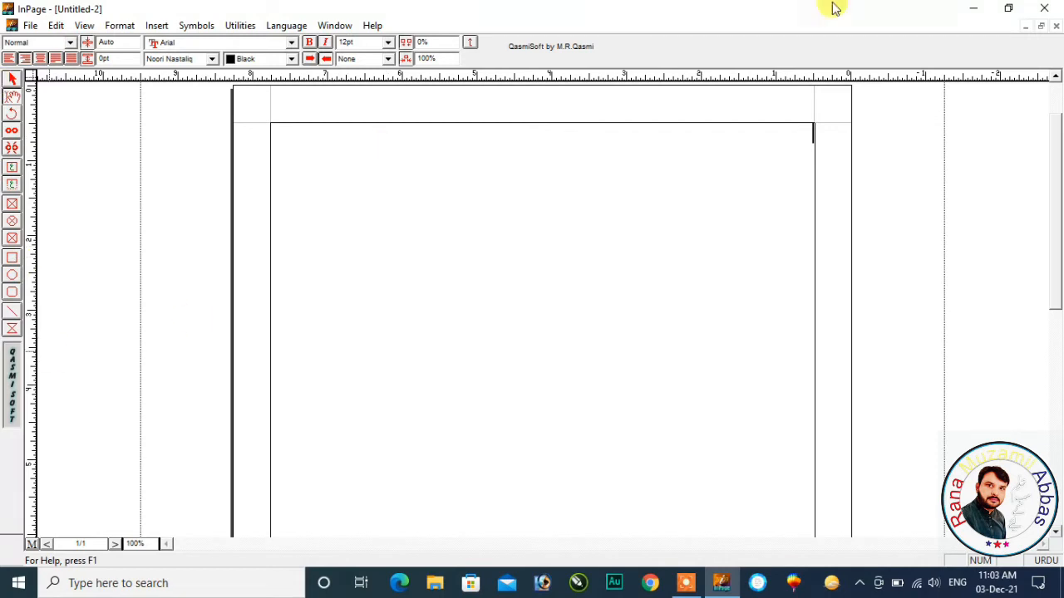
Insert a long run of empty lines so the text continues onto a second page.
left_click_drag(1058, 183, 1058, 382)
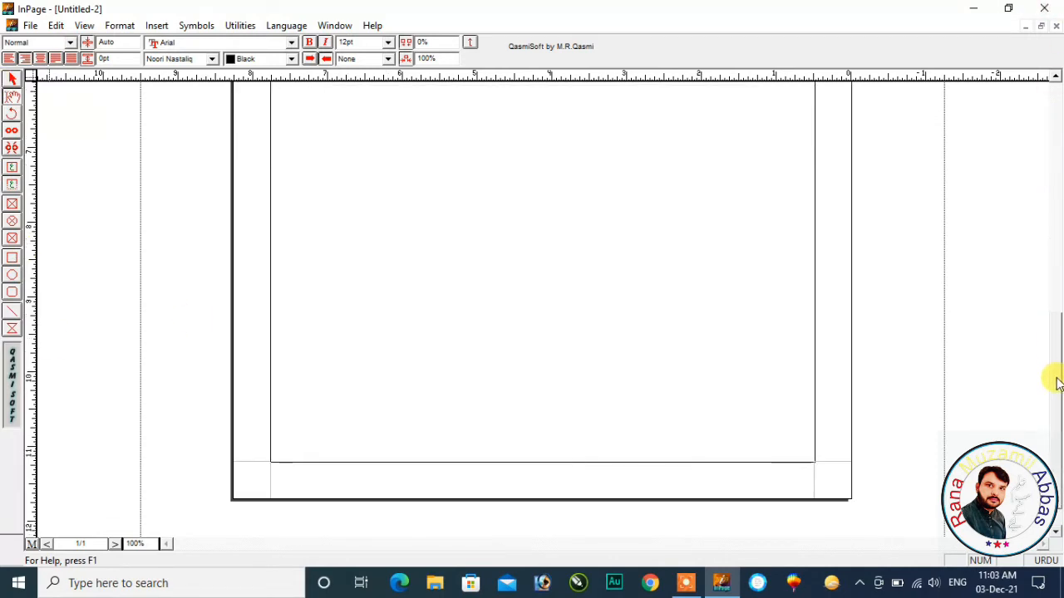
left_click(1056, 162)
left_click(1056, 394)
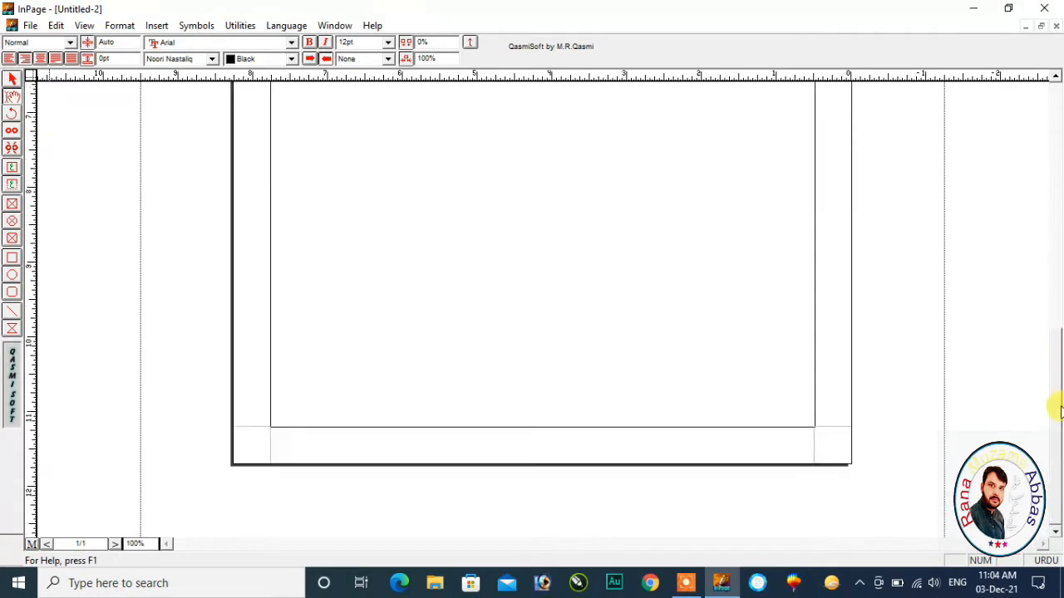
left_click(1053, 185)
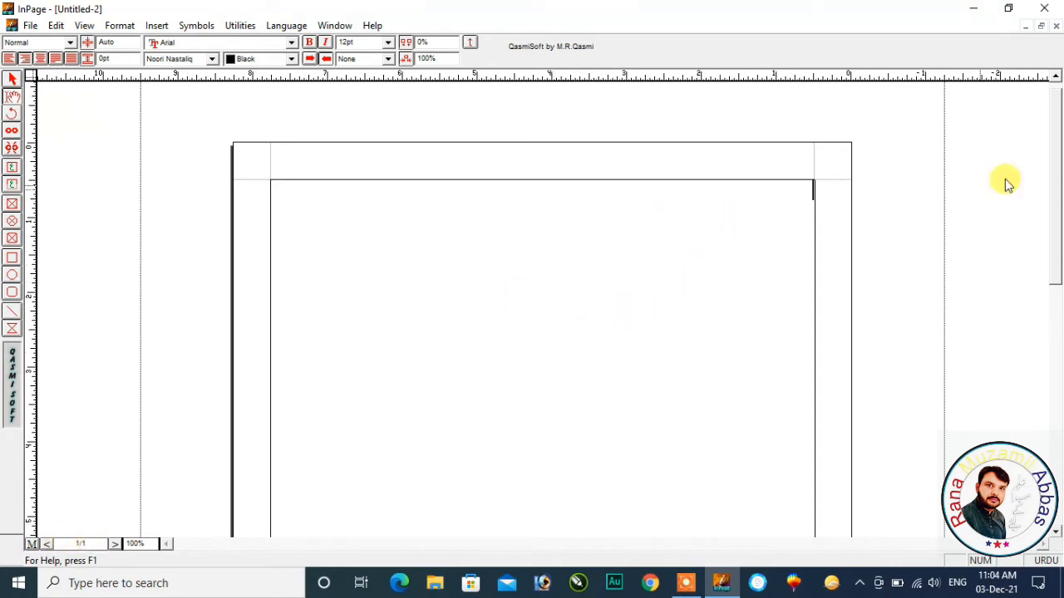
left_click_drag(1053, 193, 1054, 404)
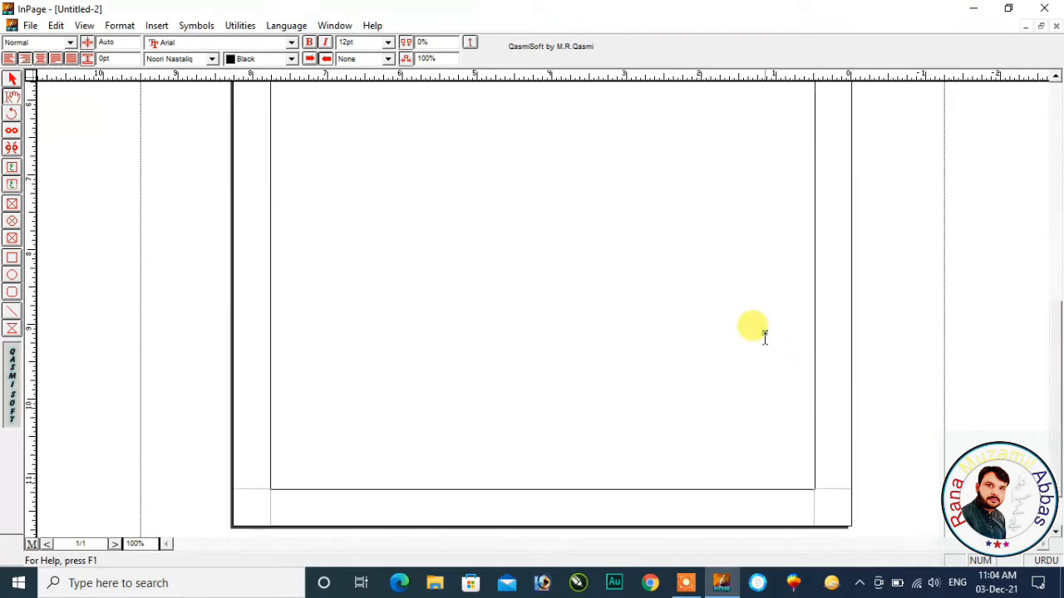
key("Return")
key("Return")
key("Return")
key("Return")
key("Return")
key("Return")
key("Return")
key("Return")
key("Return")
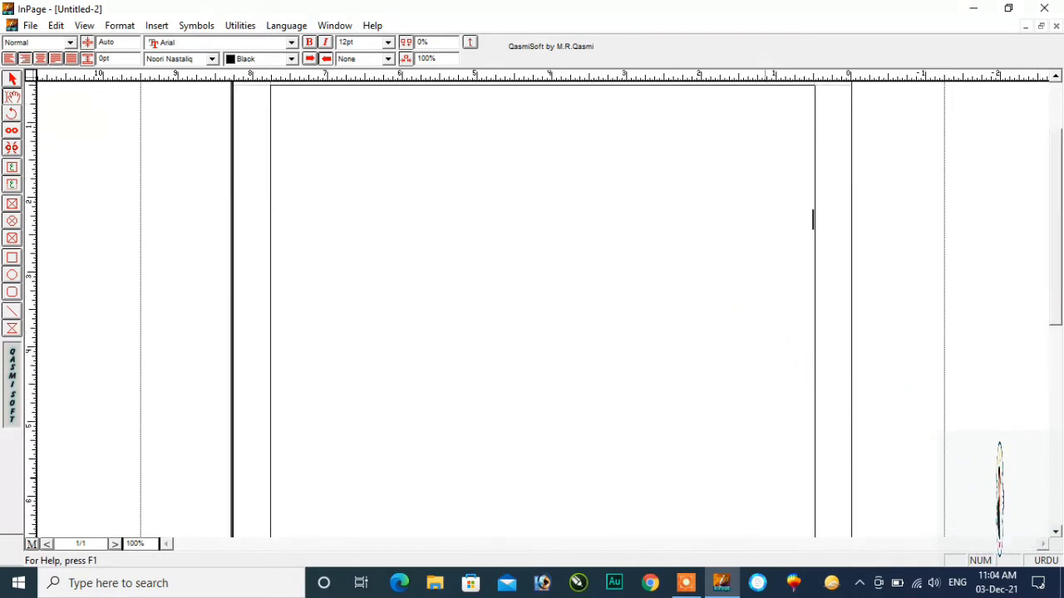
key("Return")
key("Return")
key("Return")
key("Return")
key("Return")
key("Return")
key("Return")
key("Return")
key("Return")
key("Return")
key("Return")
key("Return")
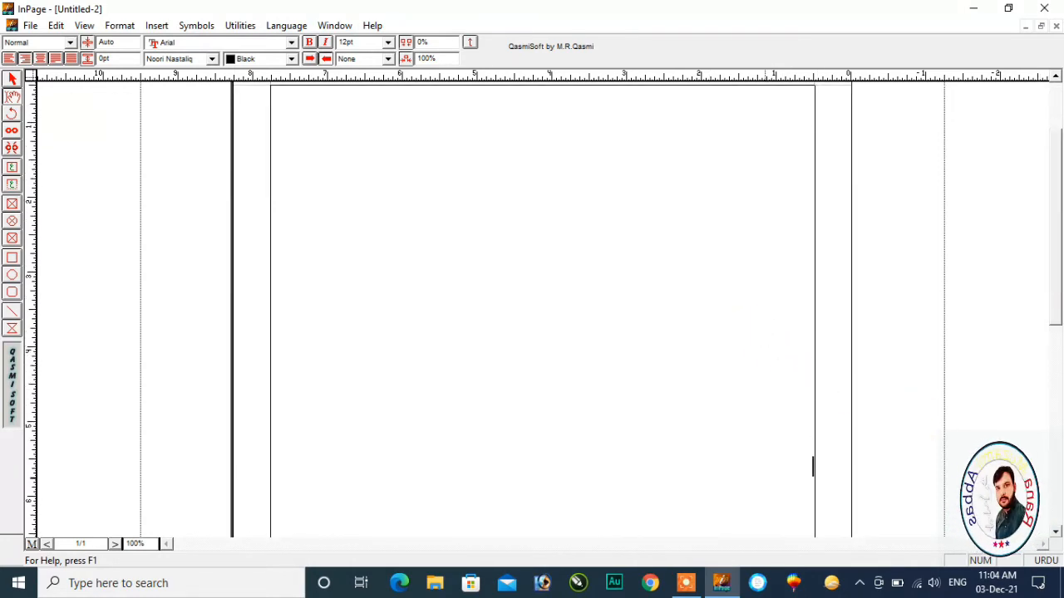
key("Return")
key("Return")
key("Return")
key("Return")
key("Return")
key("Return")
key("Return")
key("Return")
key("Return")
key("Return")
key("Return")
key("Return")
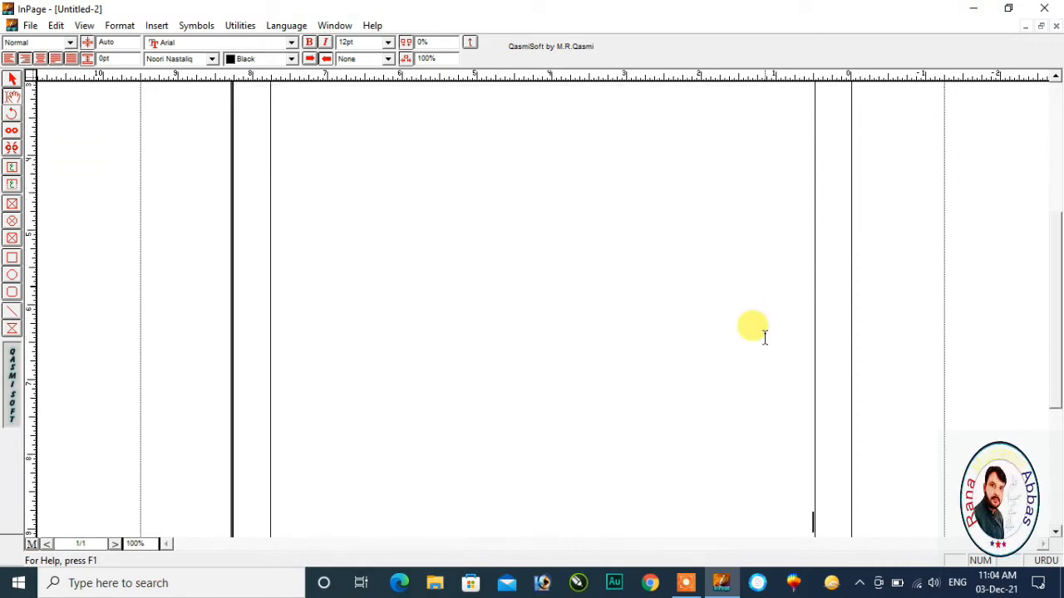
key("Return")
key("Return")
key("Return")
key("Return")
key("Return")
key("Return")
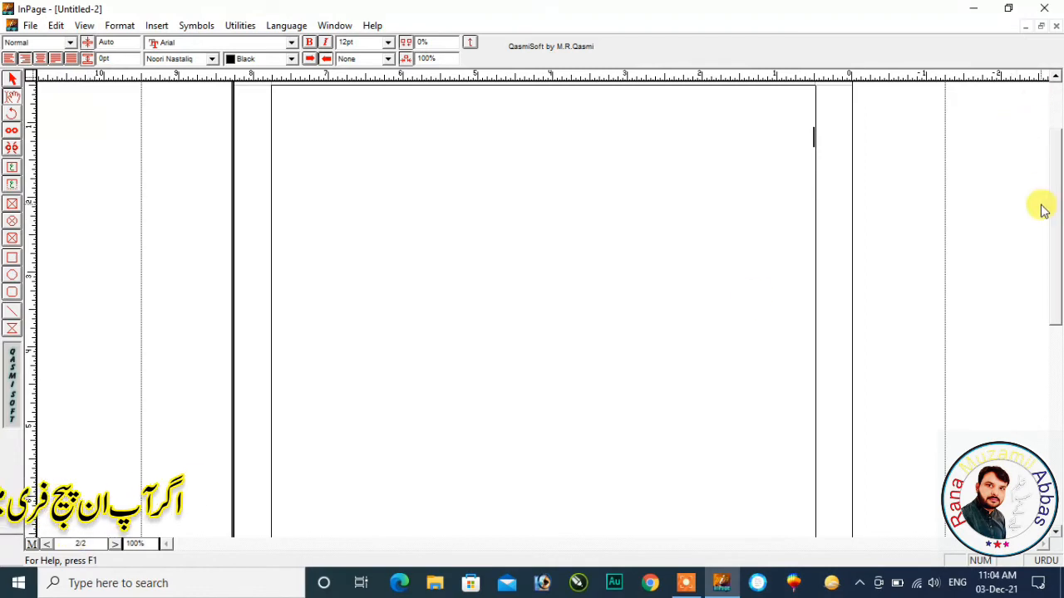
Put the cursor at the top of the first page and type the greeting اسلام علیکم.
left_click_drag(1054, 230, 1060, 122)
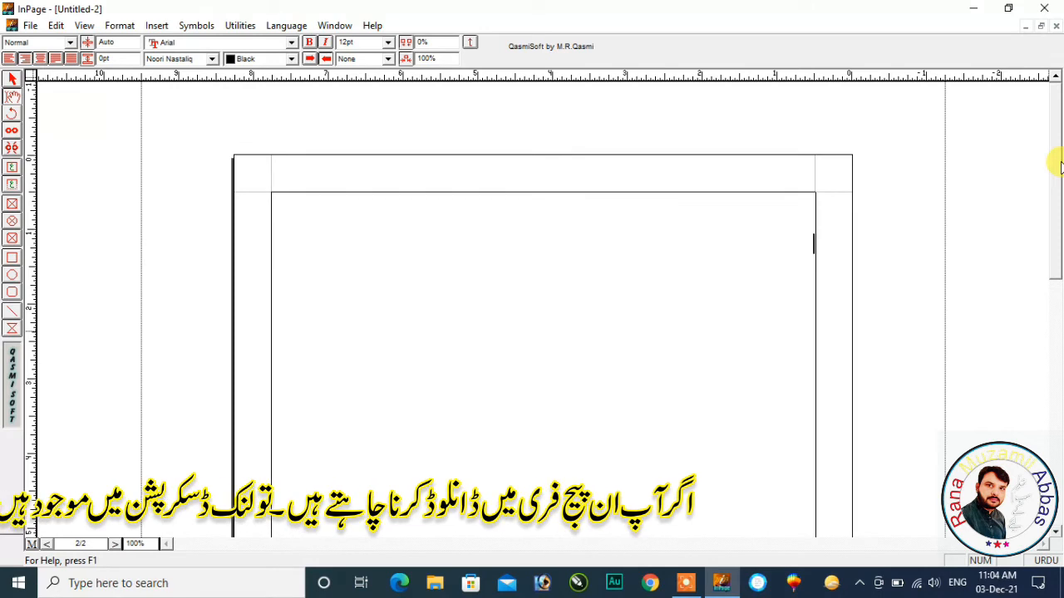
scroll(1059, 166, "down", 3)
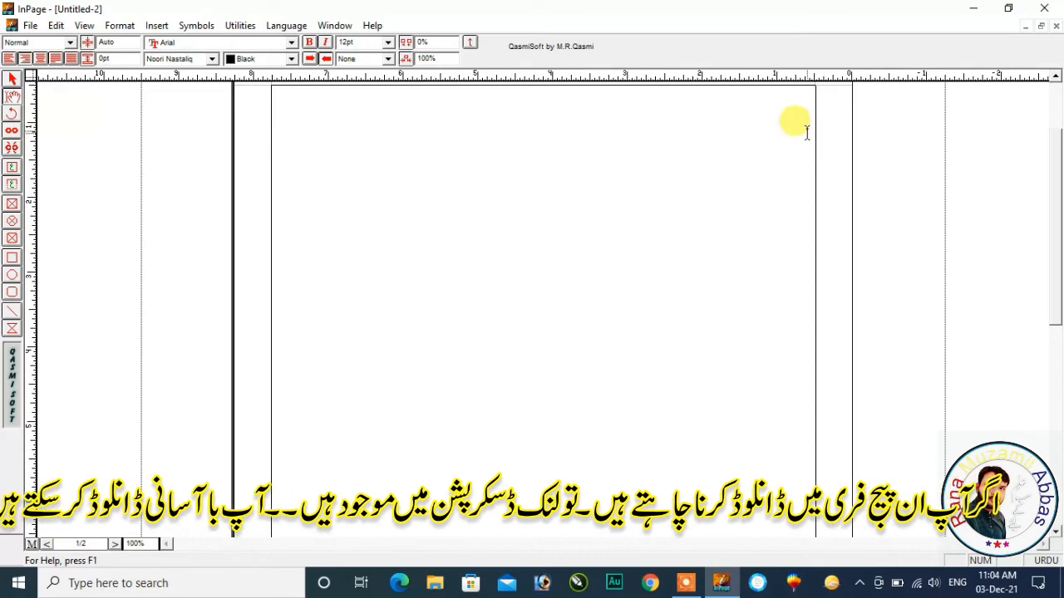
scroll(1049, 170, "up", 3)
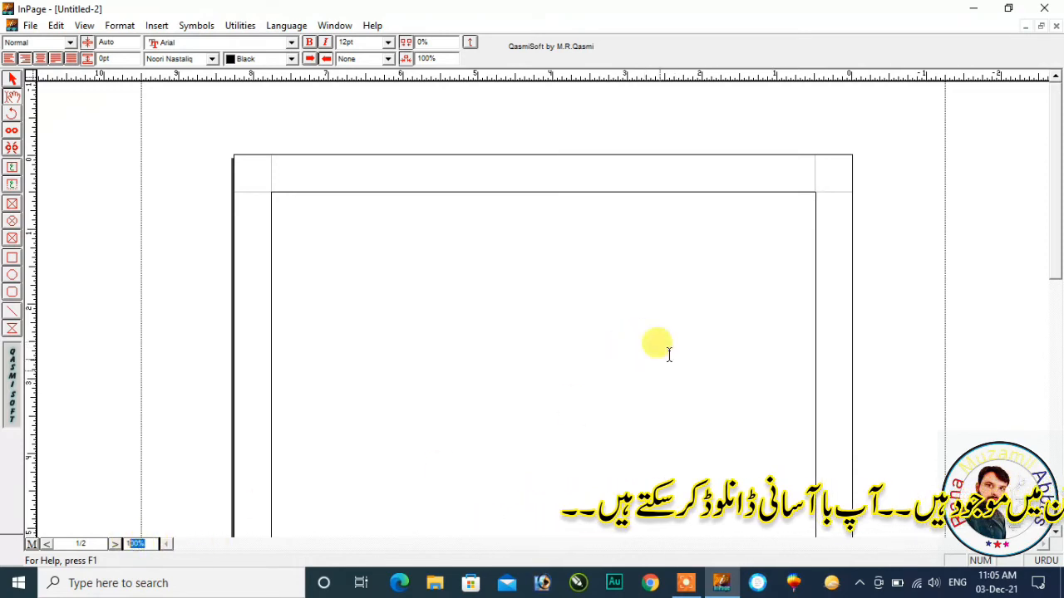
left_click(794, 219)
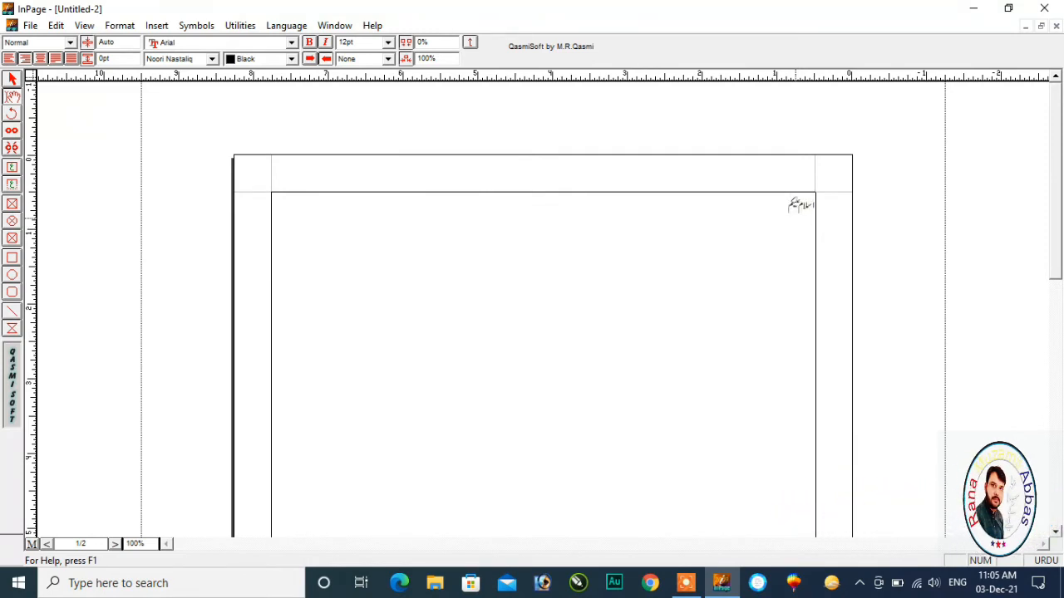
Examine the greeting by selecting it and zooming to 300%, then restore the zoom to 100%.
key("ctrl+a")
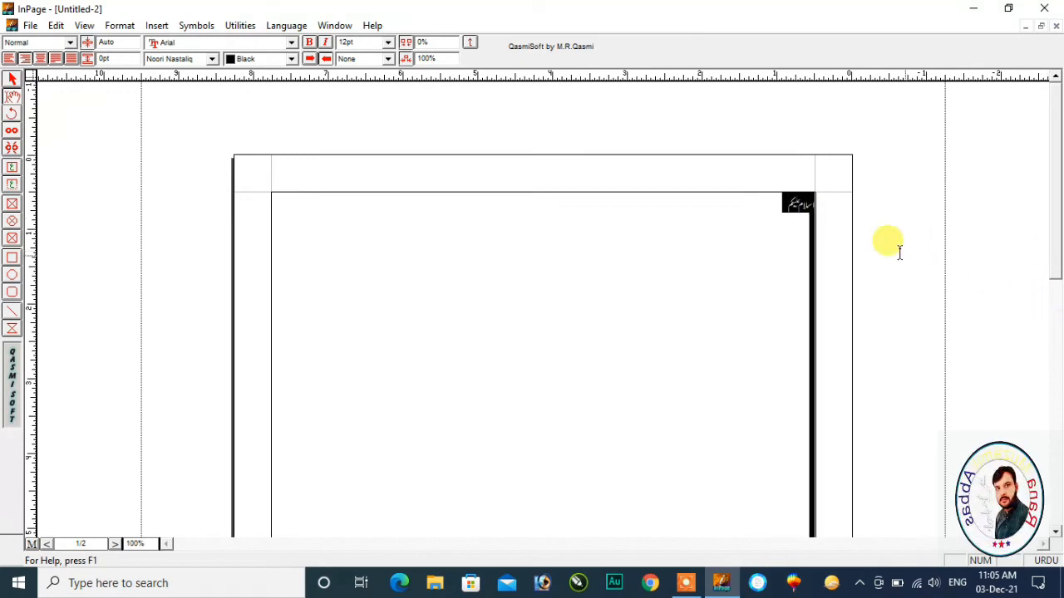
left_click(739, 264)
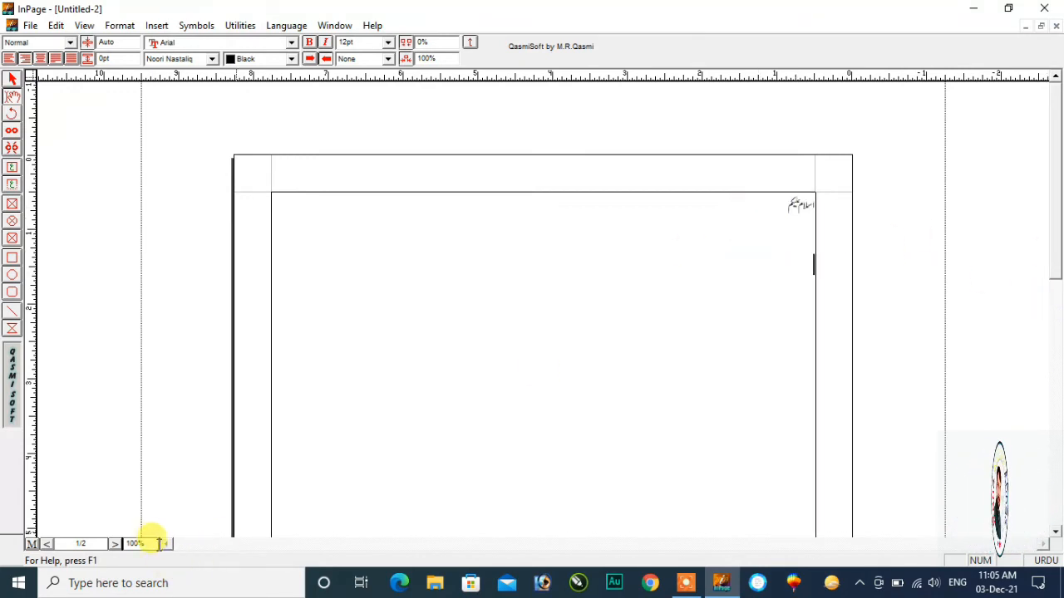
left_click(428, 58)
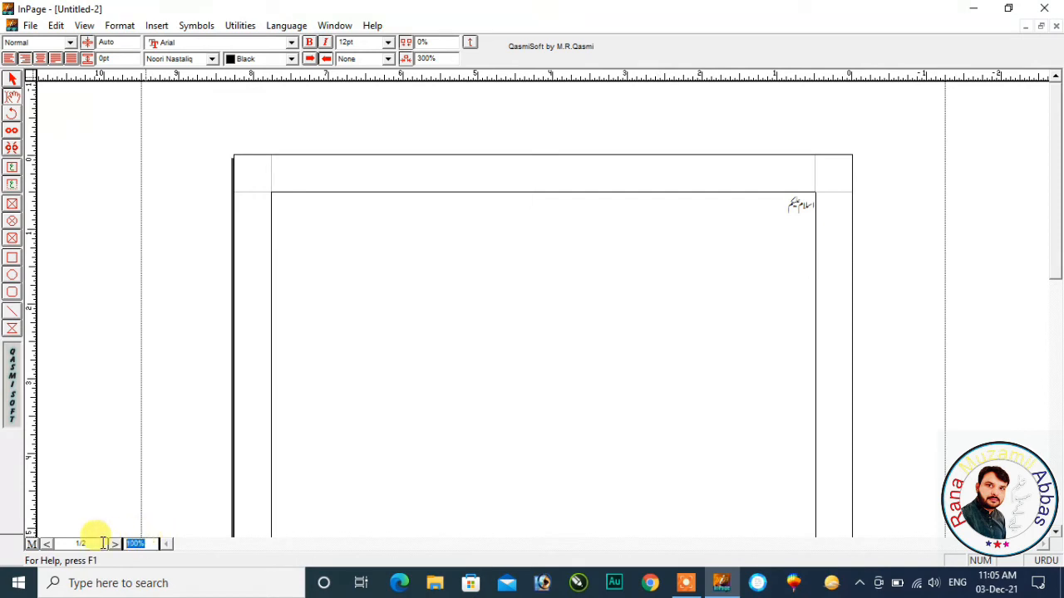
key("Return")
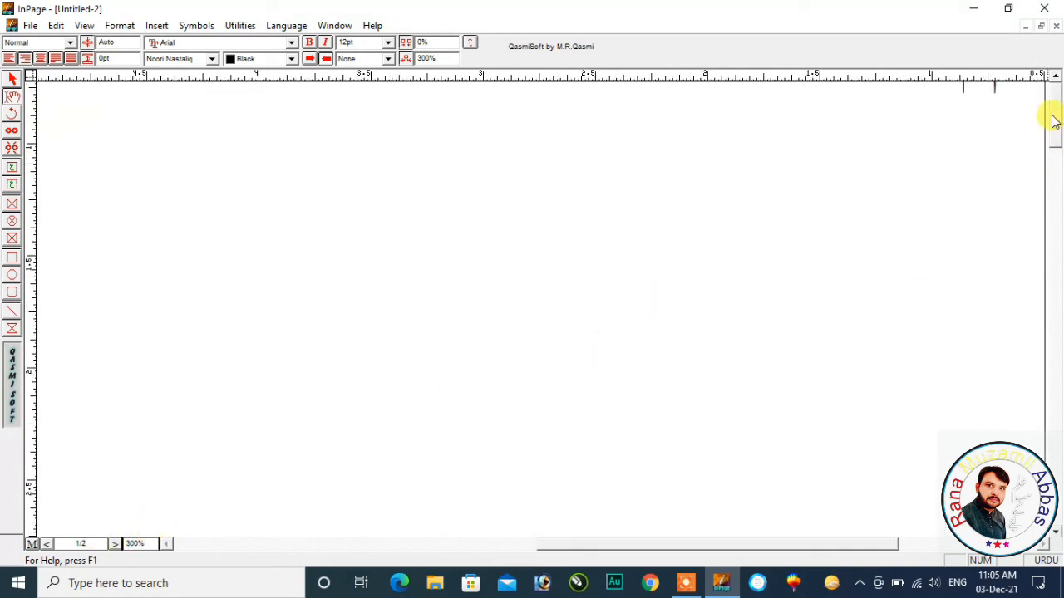
left_click_drag(1052, 115, 1052, 117)
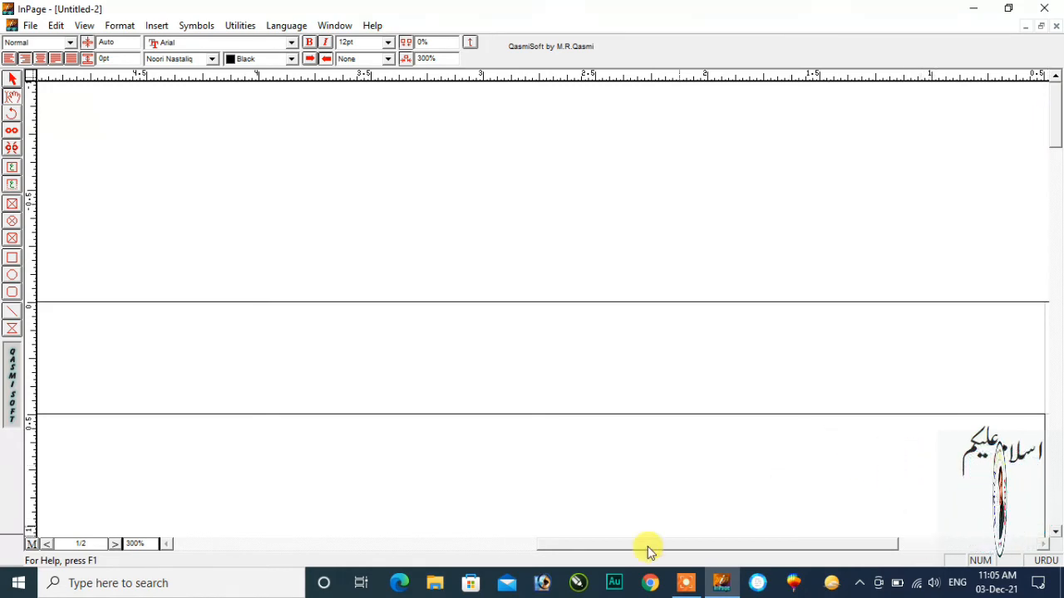
double_click(136, 543)
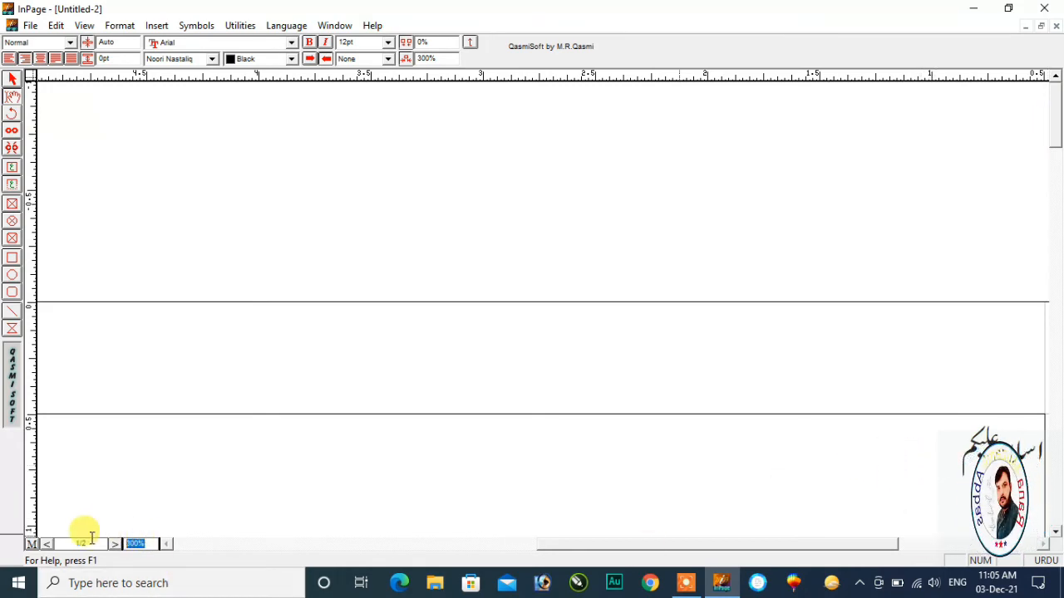
type("100")
key("Return")
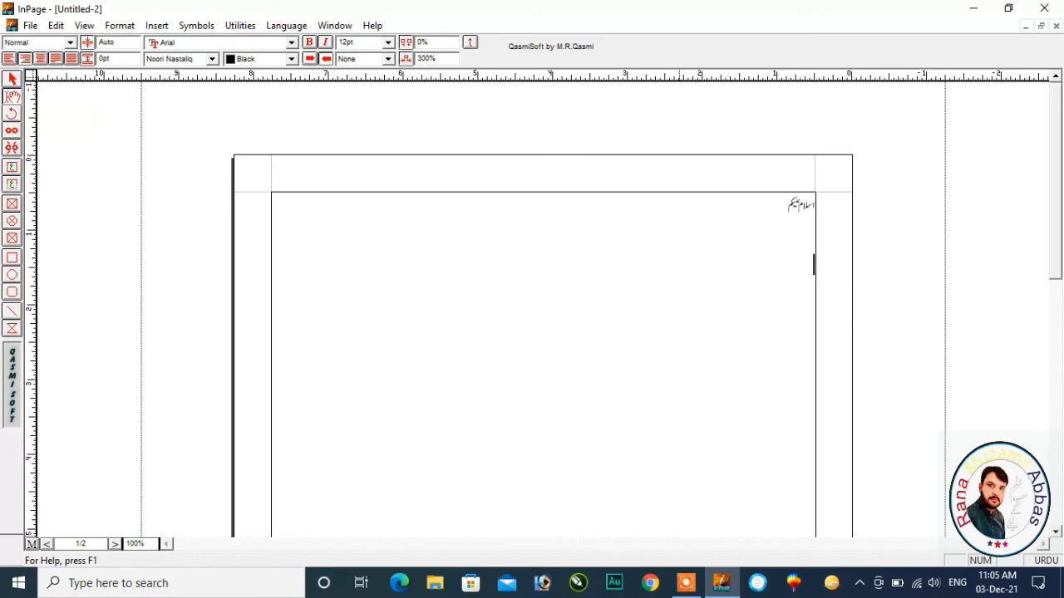
left_click_drag(750, 214, 826, 205)
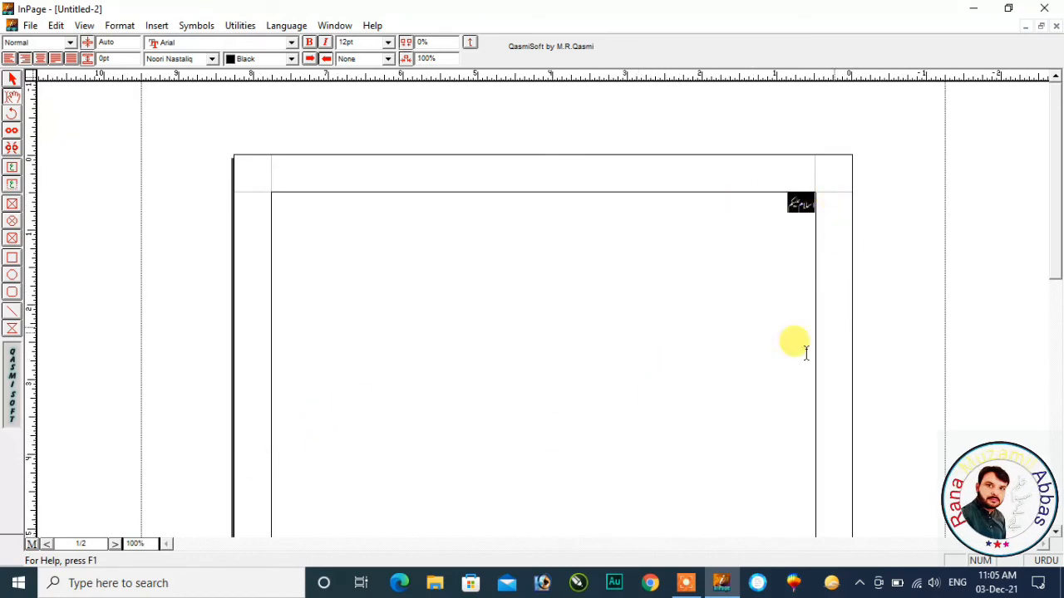
left_click(671, 231)
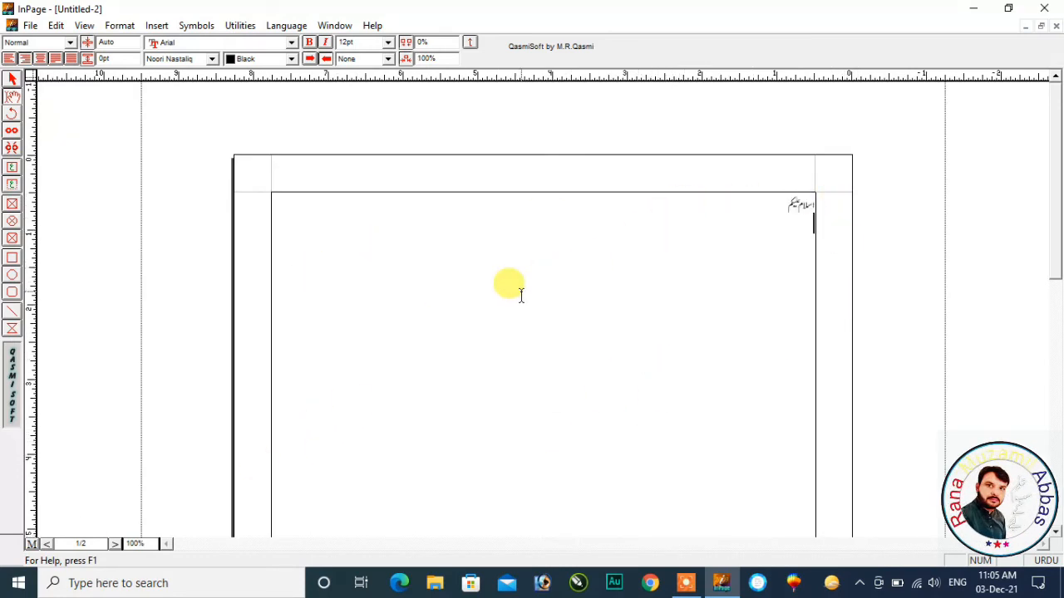